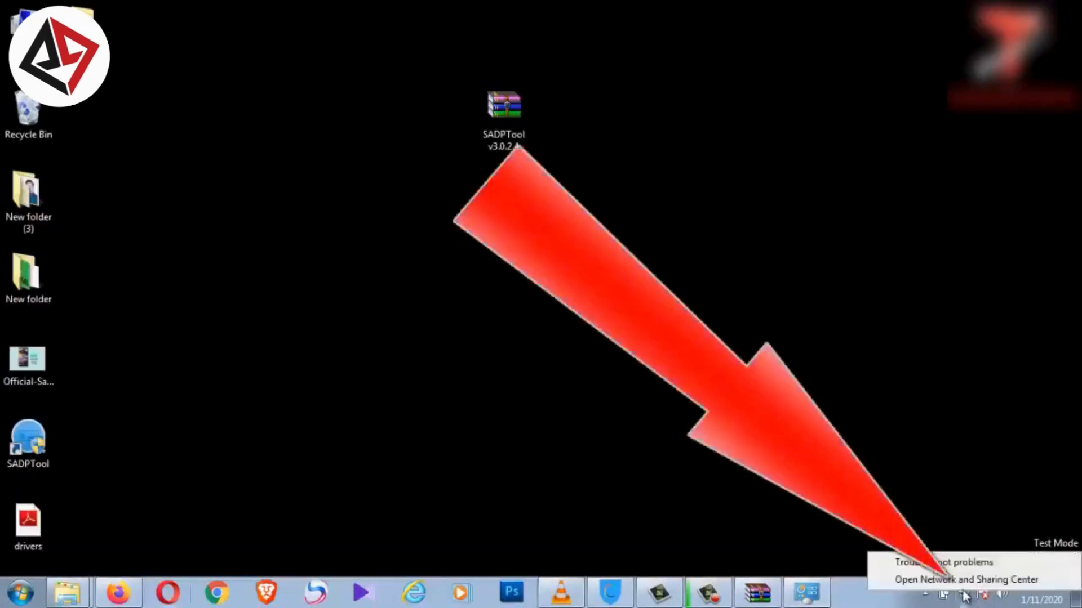
Step: Open the Realtek PCIe wired connection's properties from the network adapter list and select Internet Protocol Version 4 (TCP/IPv4)
click(955, 580)
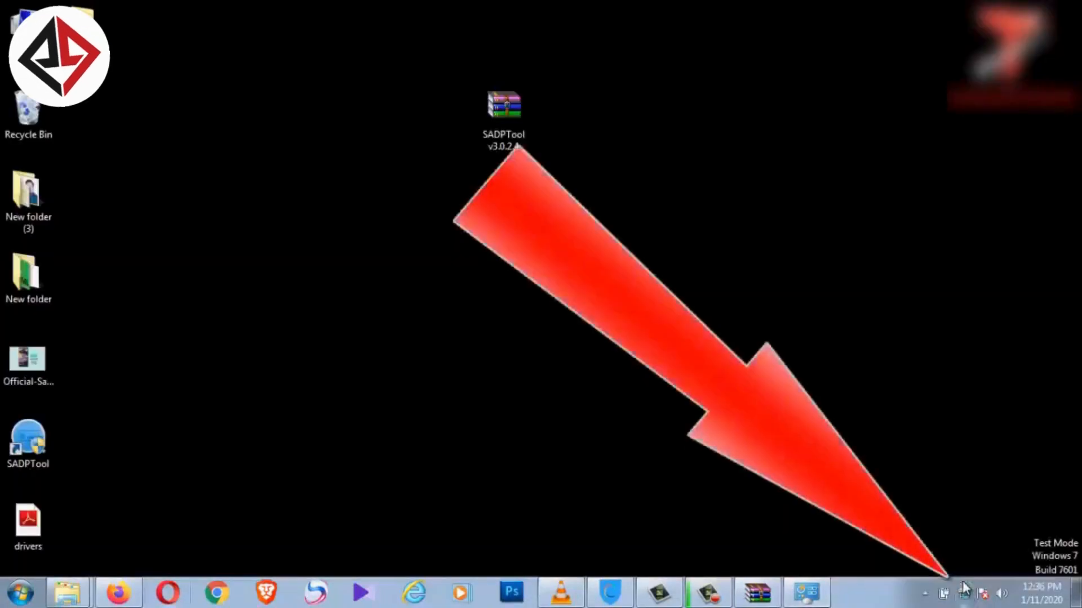
click(99, 109)
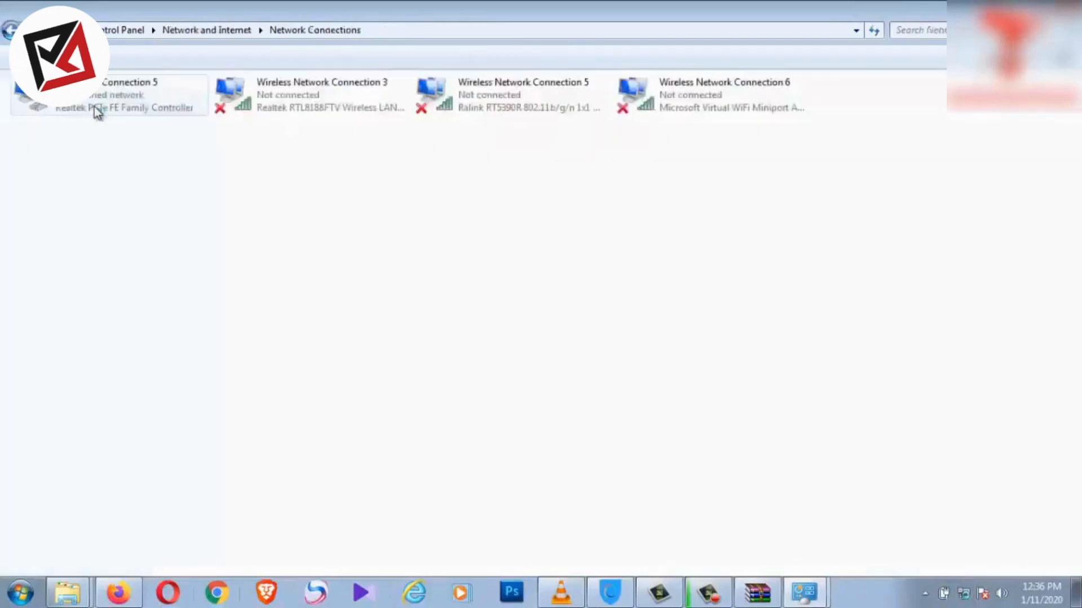
right_click(97, 99)
click(141, 241)
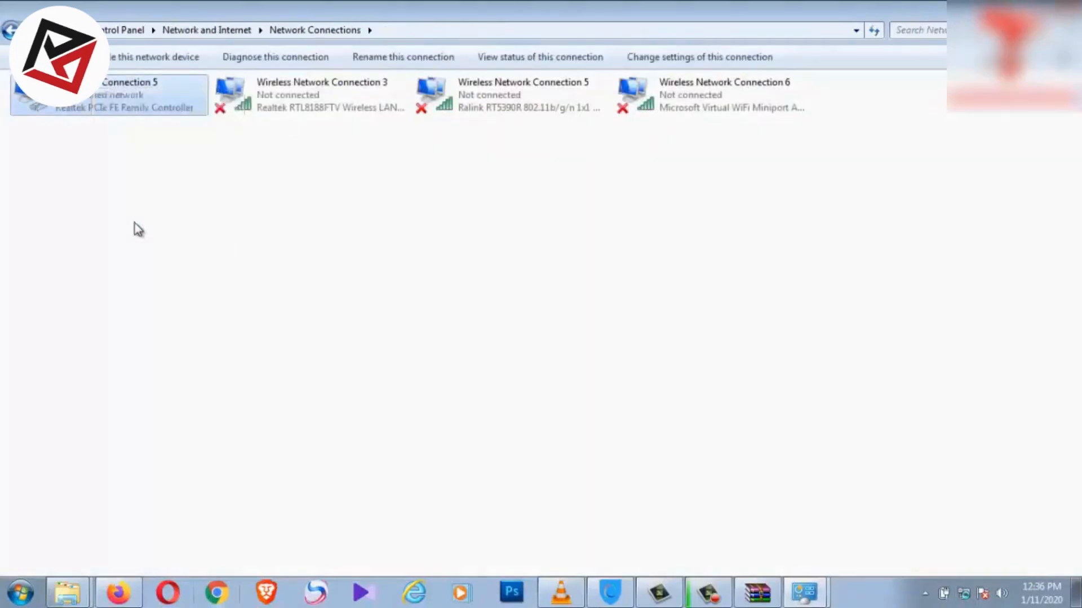
click(176, 269)
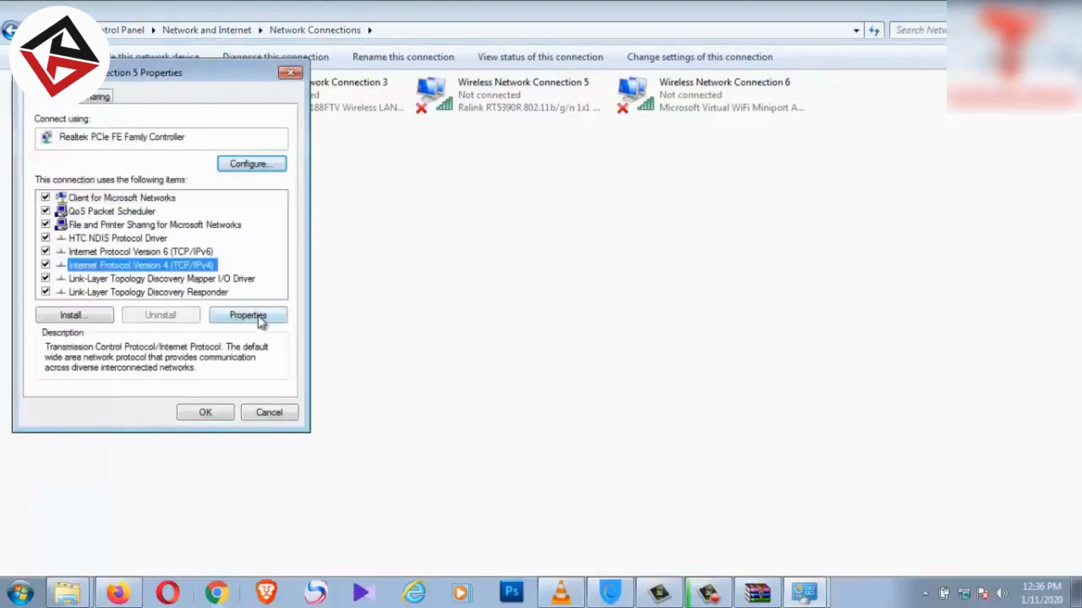
Step: Assign the static IPv4 address 192.168.1.4 with subnet mask 255.255.255.0 to the adapter, and close Network Connections
click(258, 316)
click(110, 243)
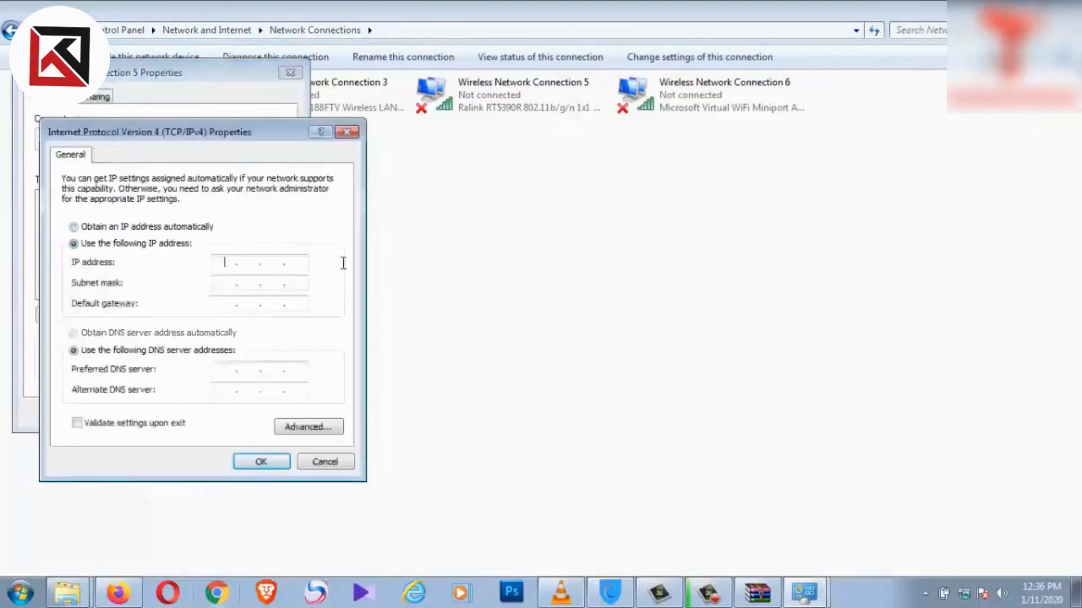
text(192.168.1.4)
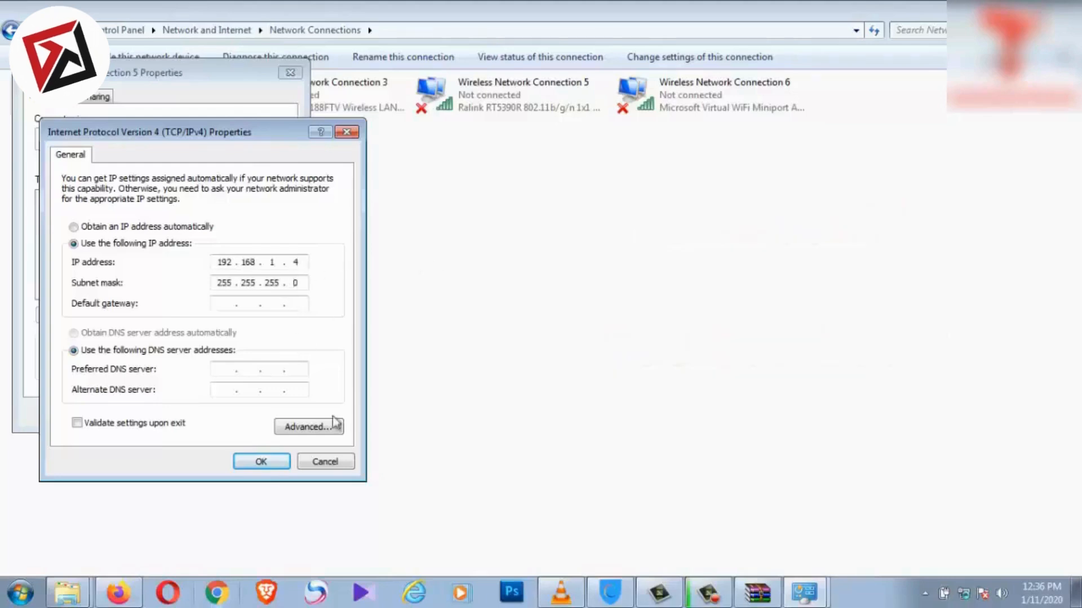
click(260, 462)
click(205, 413)
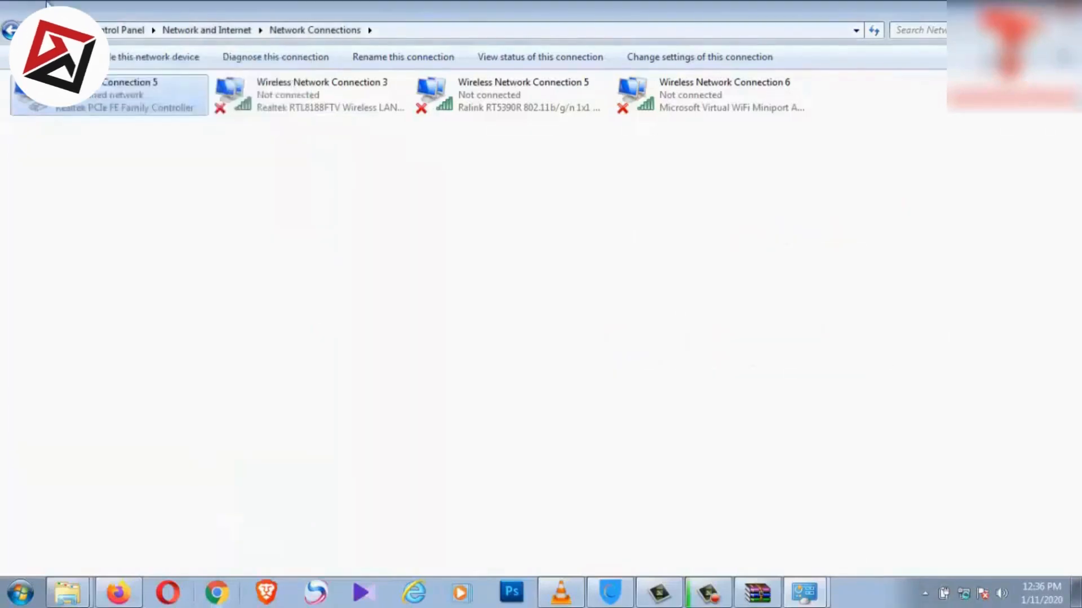
click(1009, 7)
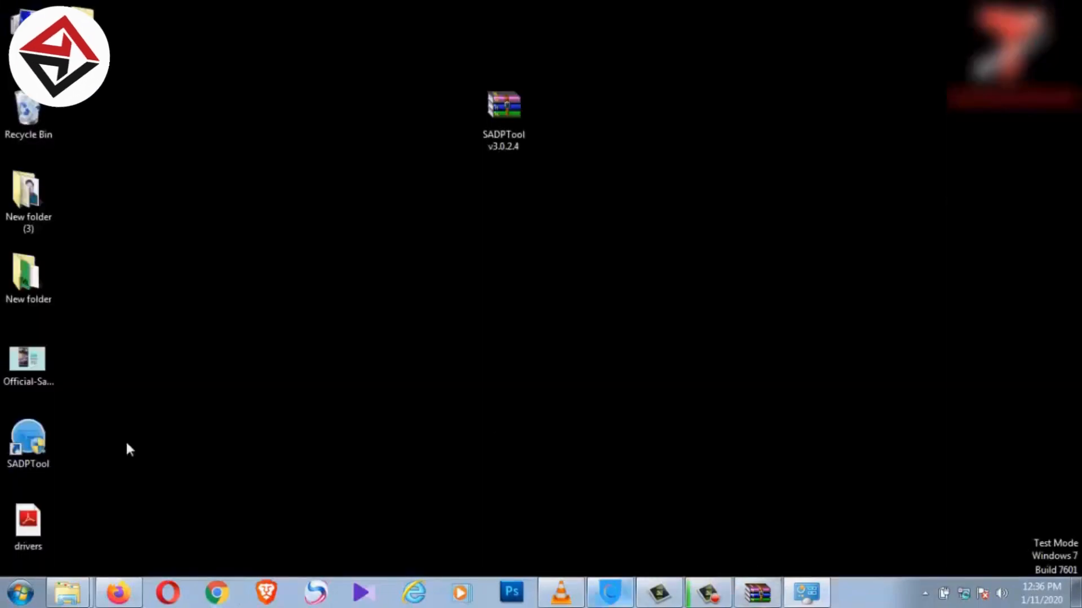
Step: Test the static IP from the Command Prompt with the continuous ping "ping 192.168.1.4 -t", and close the prompt
double_click(47, 446)
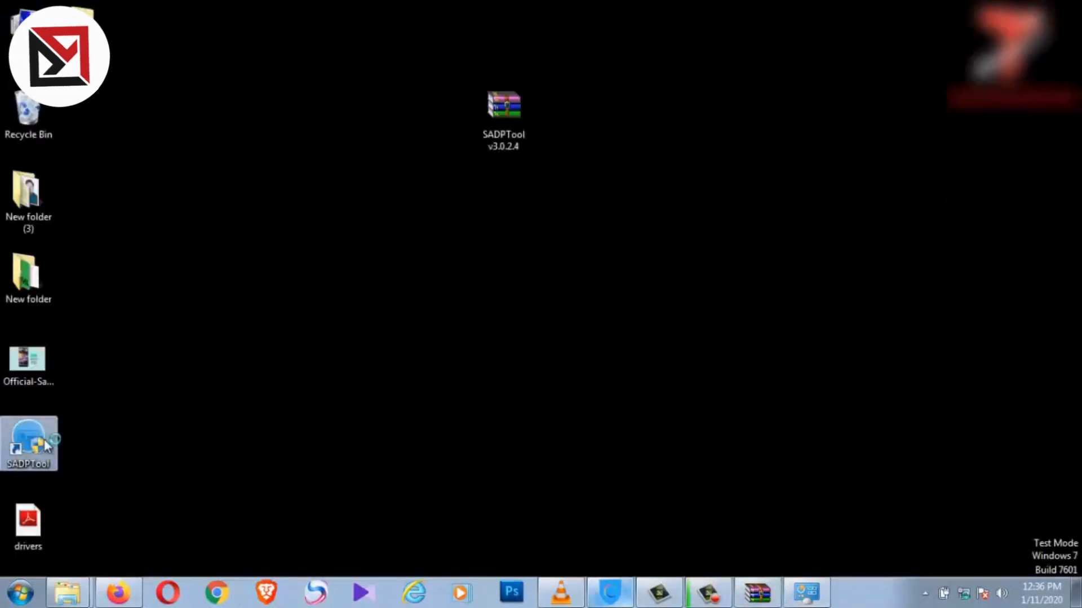
key(super)
text(cmd)
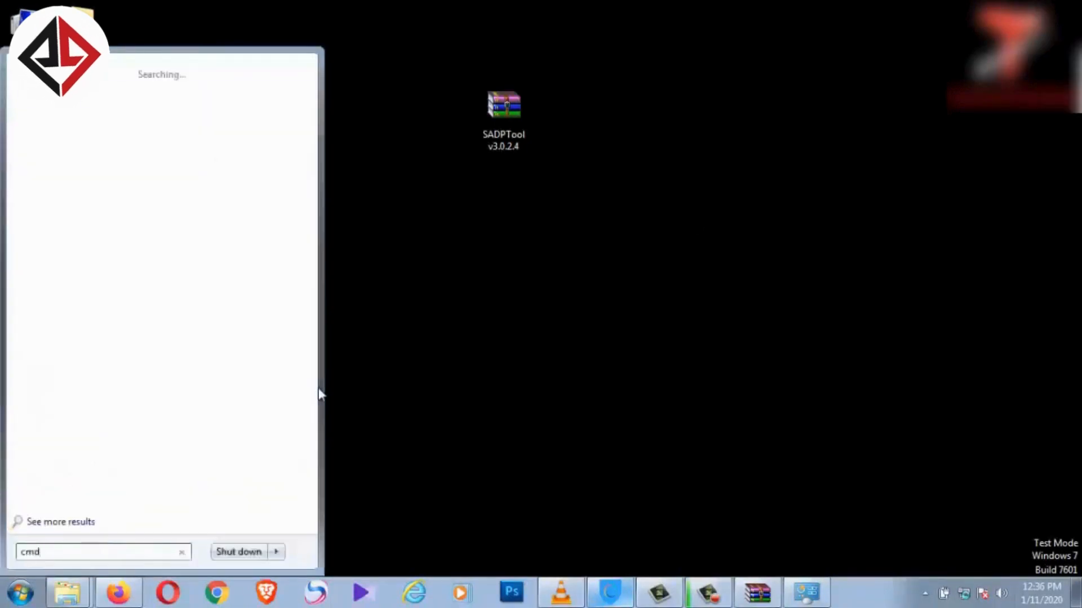
key(Return)
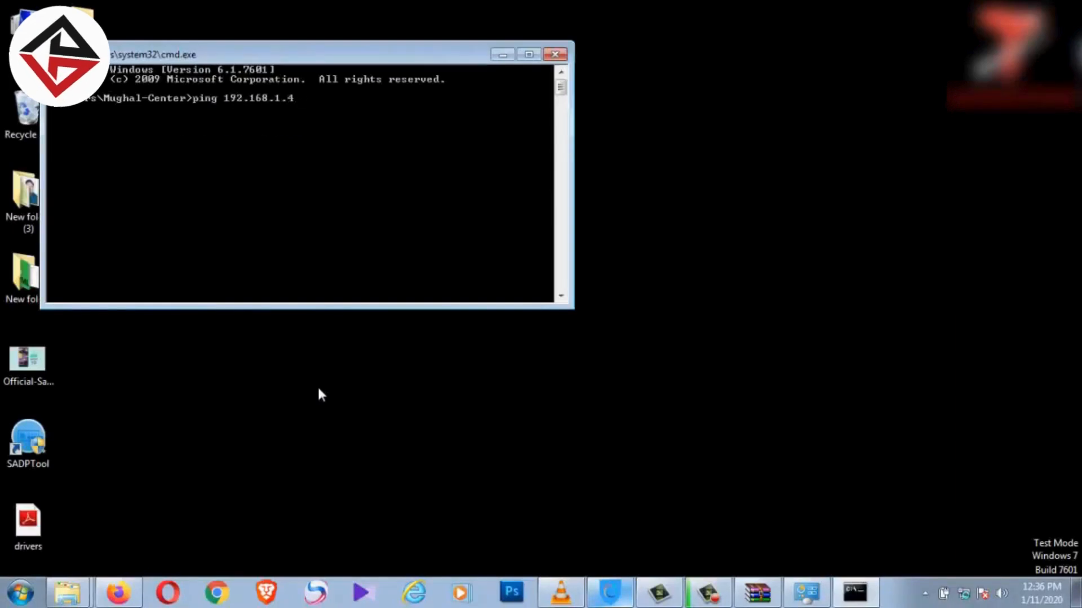
text(ping 192.168.1.4 -t)
key(Return)
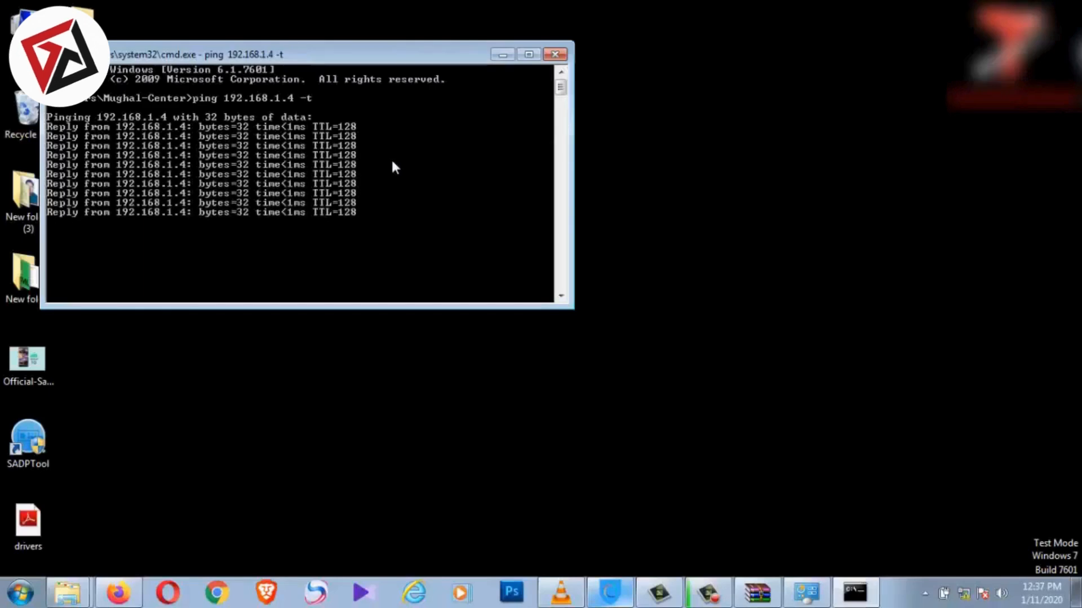
click(555, 54)
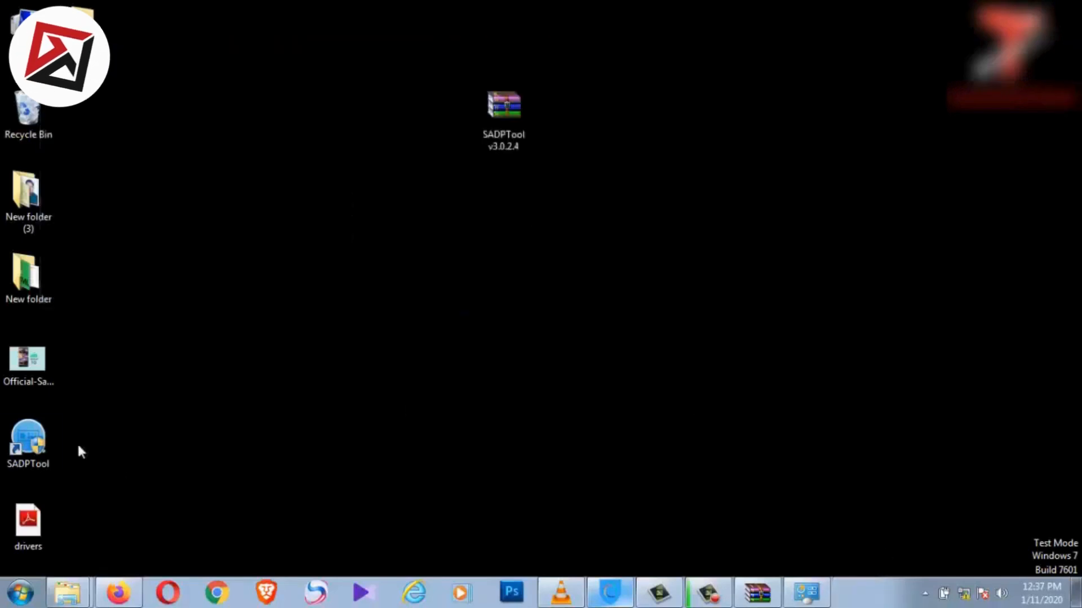
Step: Launch SADPTool, select the DVR-104G-F1 device and open its forgotten-password reset
double_click(31, 444)
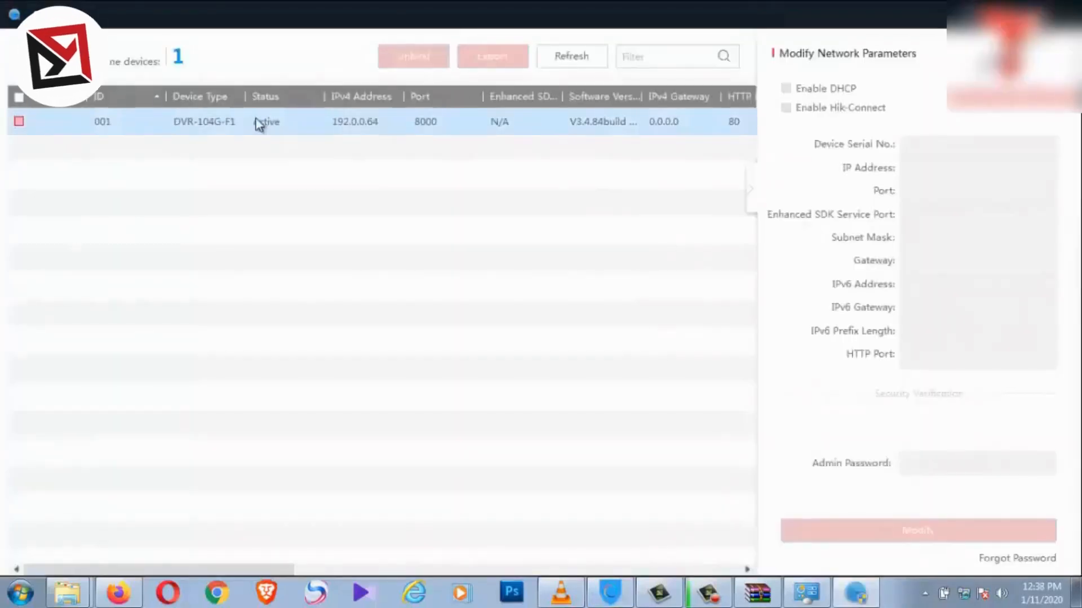
click(18, 122)
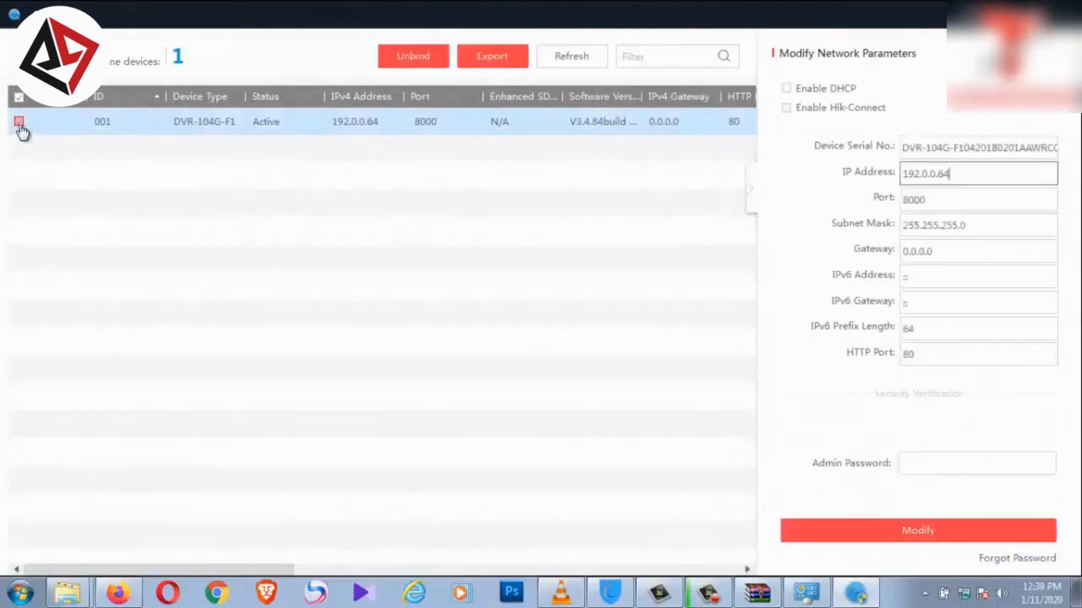
click(995, 560)
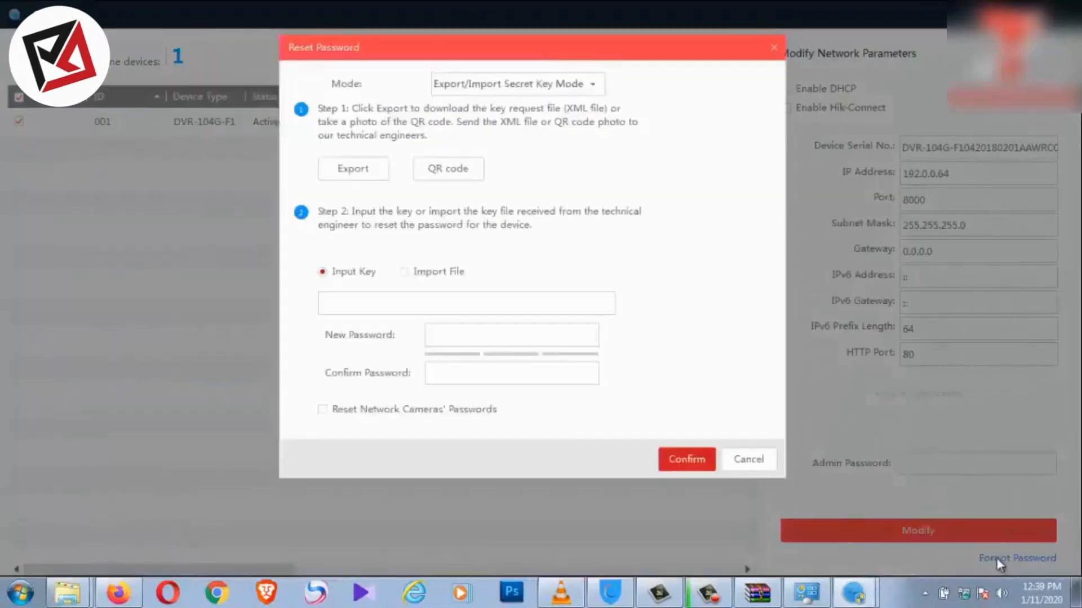
Step: Start exporting the DVR's key request file and create a Desktop folder named "hikvison dvr" for it
click(365, 174)
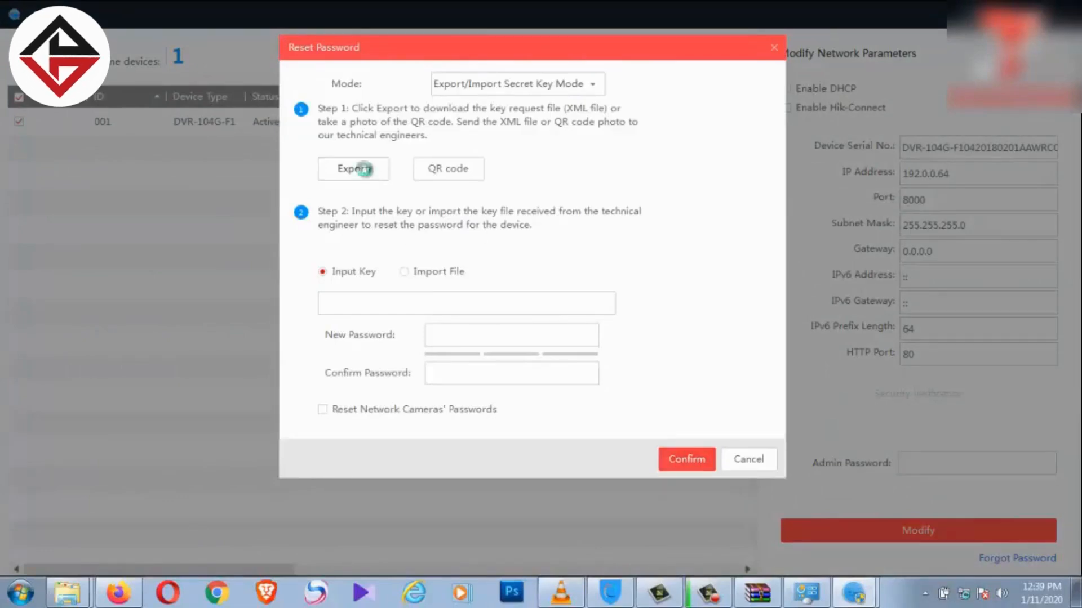
click(342, 169)
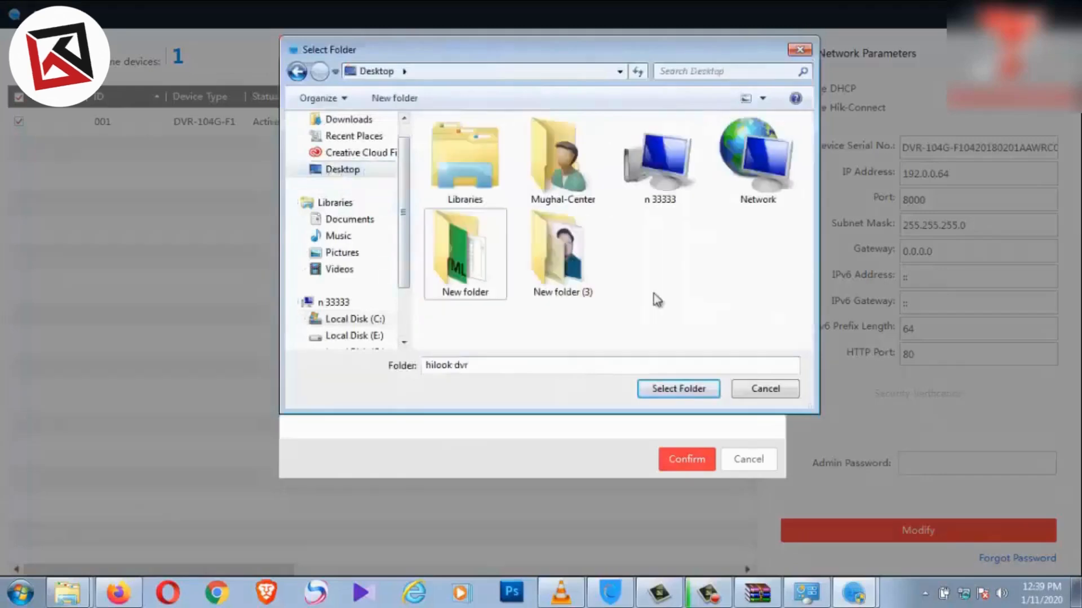
click(394, 99)
text(hikvi)
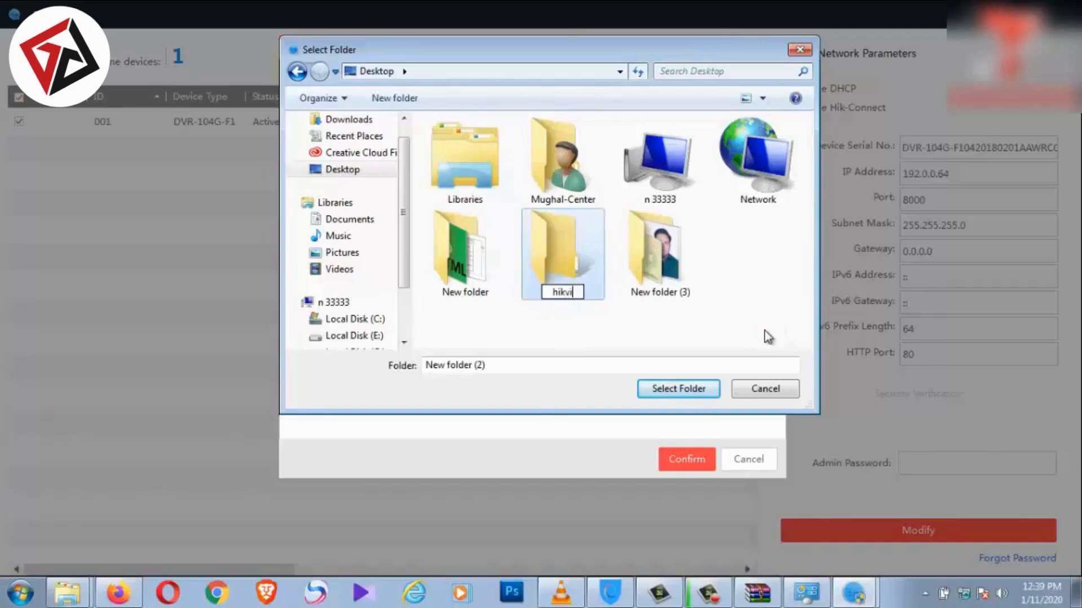
text(son dvr)
click(595, 279)
Step: Export the key request file into the new "hikvison dvr" folder
double_click(553, 265)
click(299, 72)
double_click(462, 259)
click(684, 397)
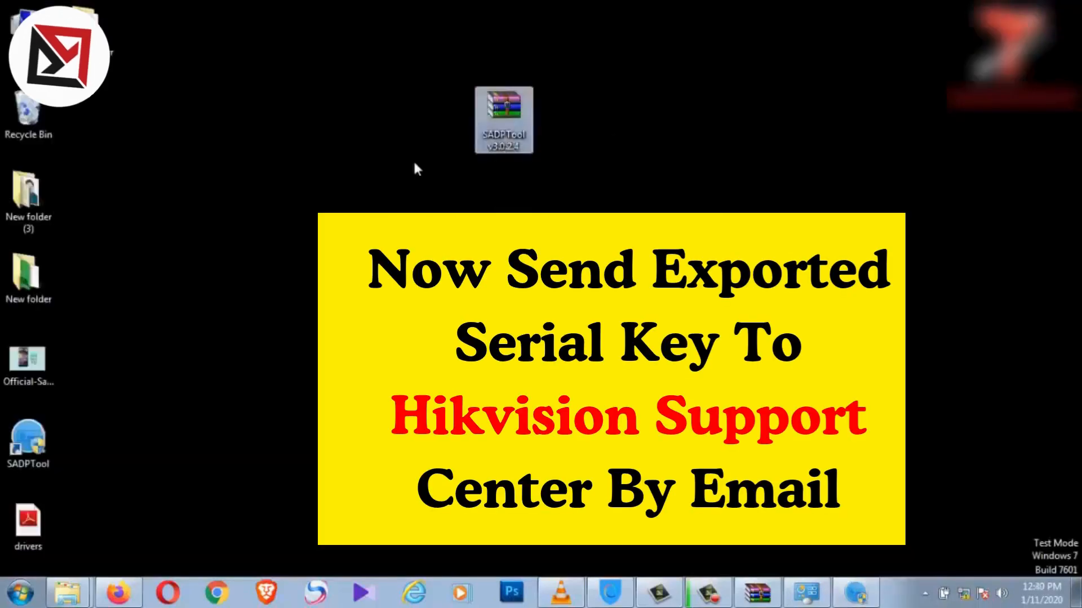
Step: Switch to Gmail in Firefox and fill the message to Hikvision support with the prepared request text and the subject "forget my dvr password."
right_click(418, 169)
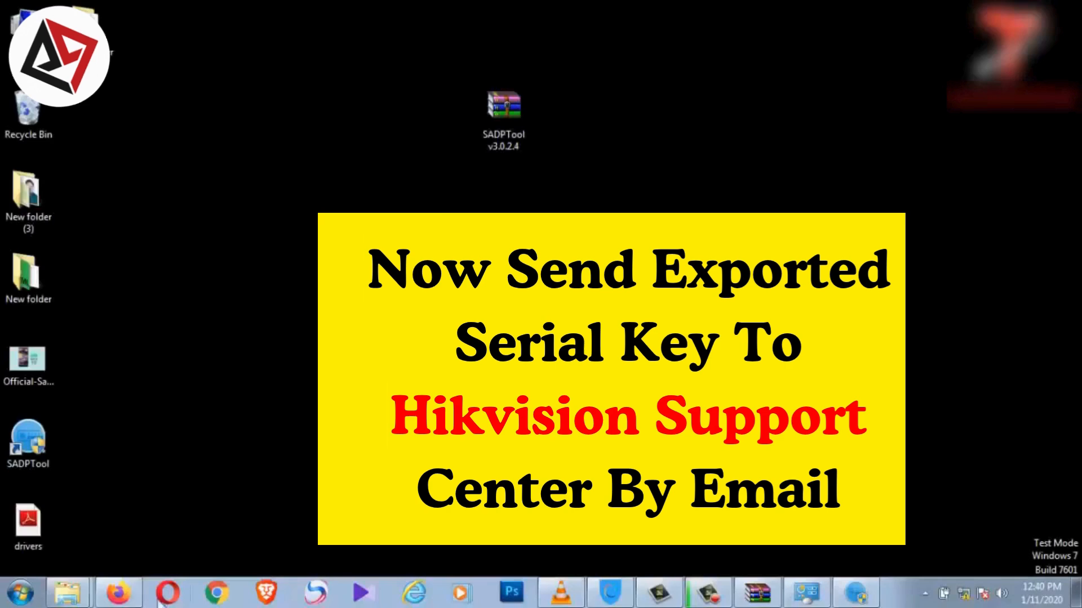
click(118, 593)
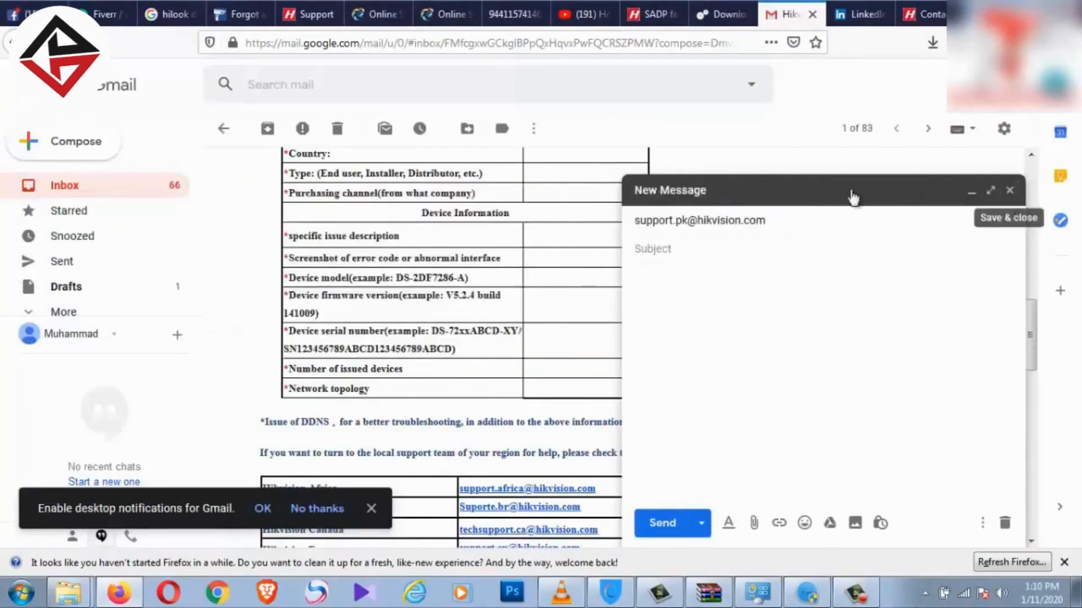
key(ctrl+v)
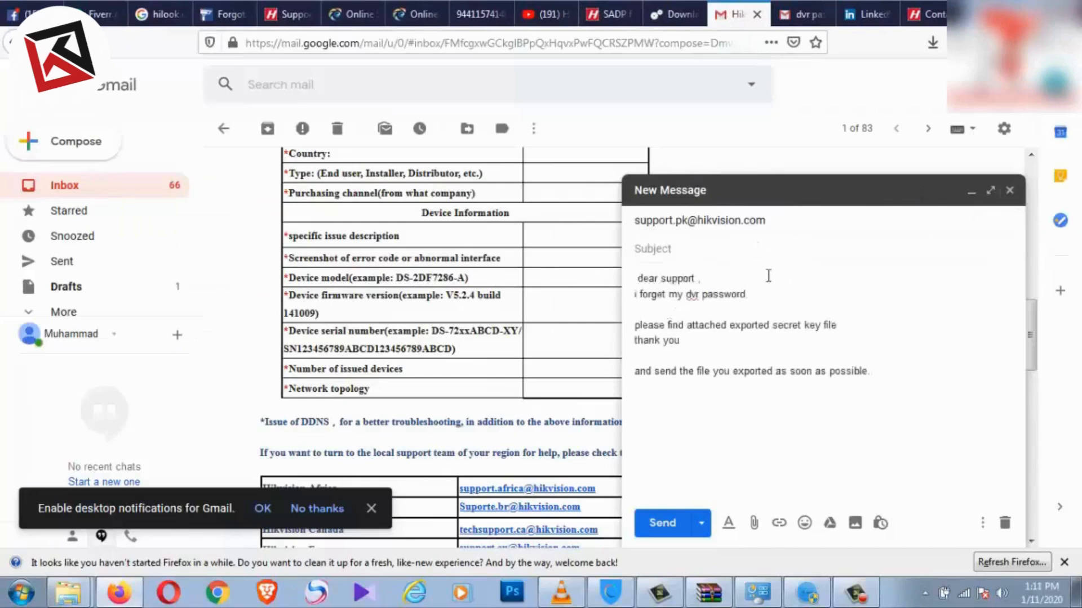
drag(769, 293, 648, 297)
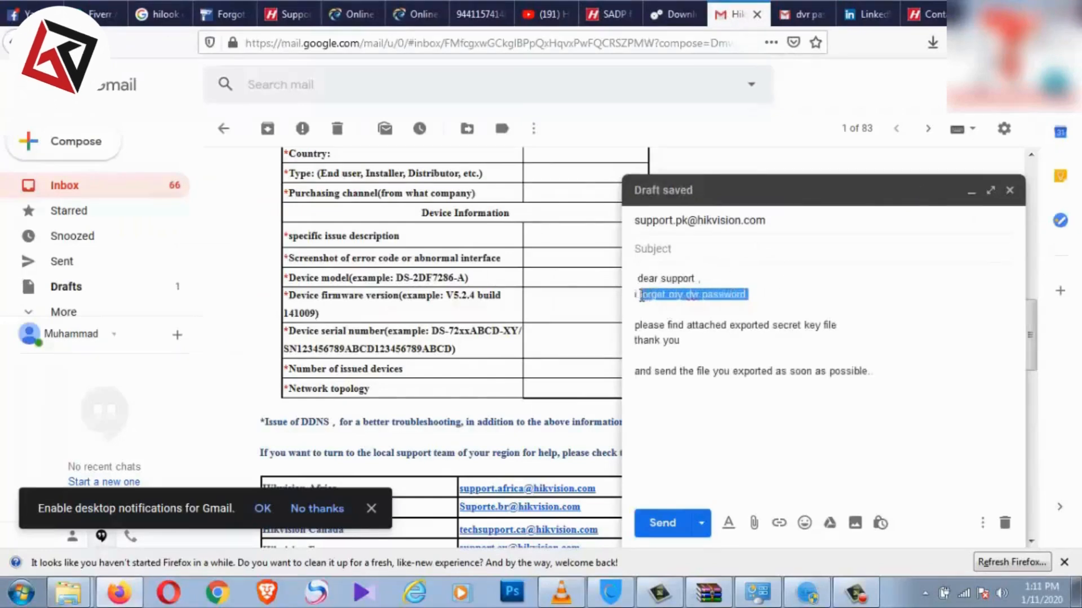
click(681, 247)
key(ctrl+v)
text(.)
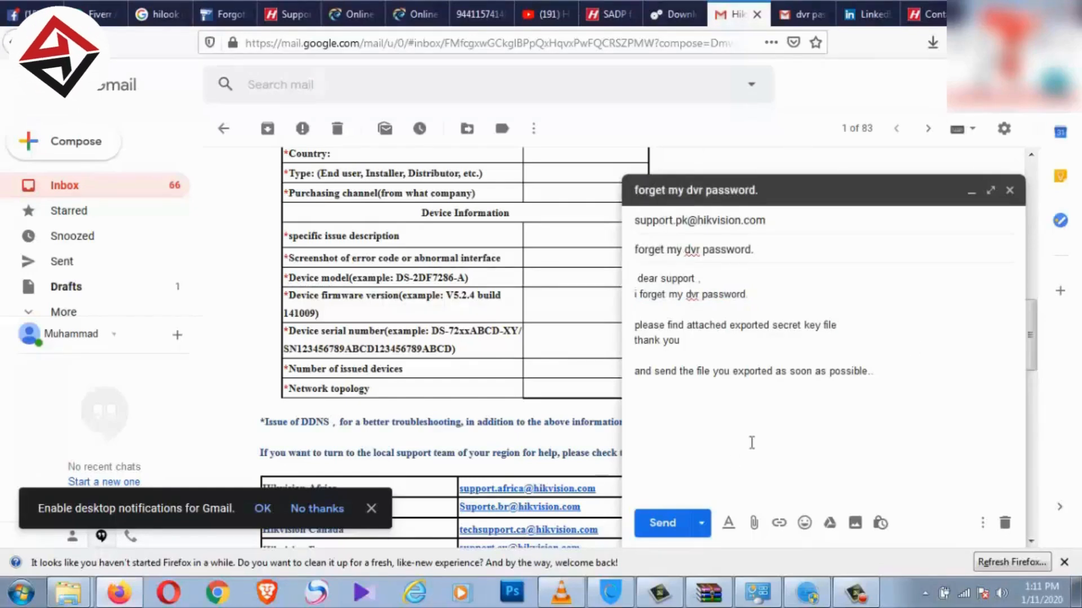
Step: Attach the exported DVR-104G-F1 key request file to the message and send it to Hikvision support
click(757, 526)
double_click(217, 108)
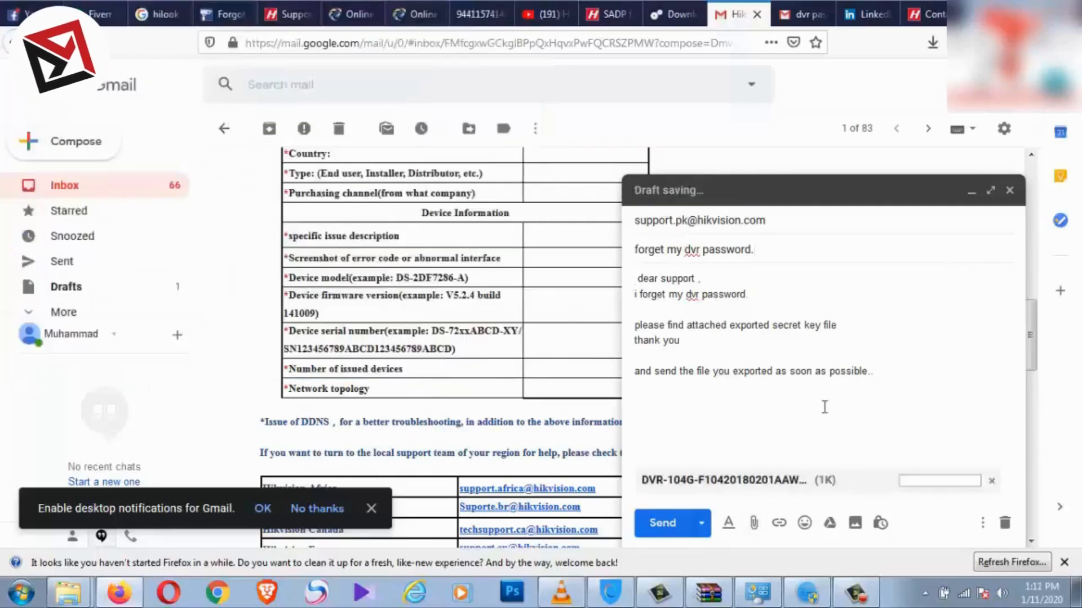
click(663, 524)
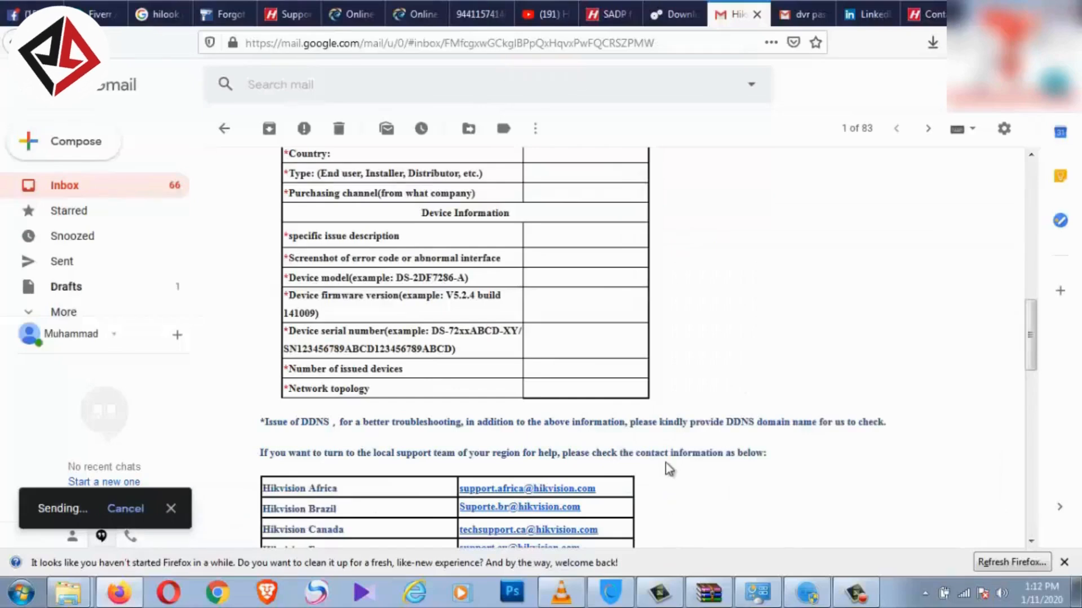
Step: Open the support reply in the "forget my dvr password." conversation and read its reset instructions down to the attachment
click(79, 264)
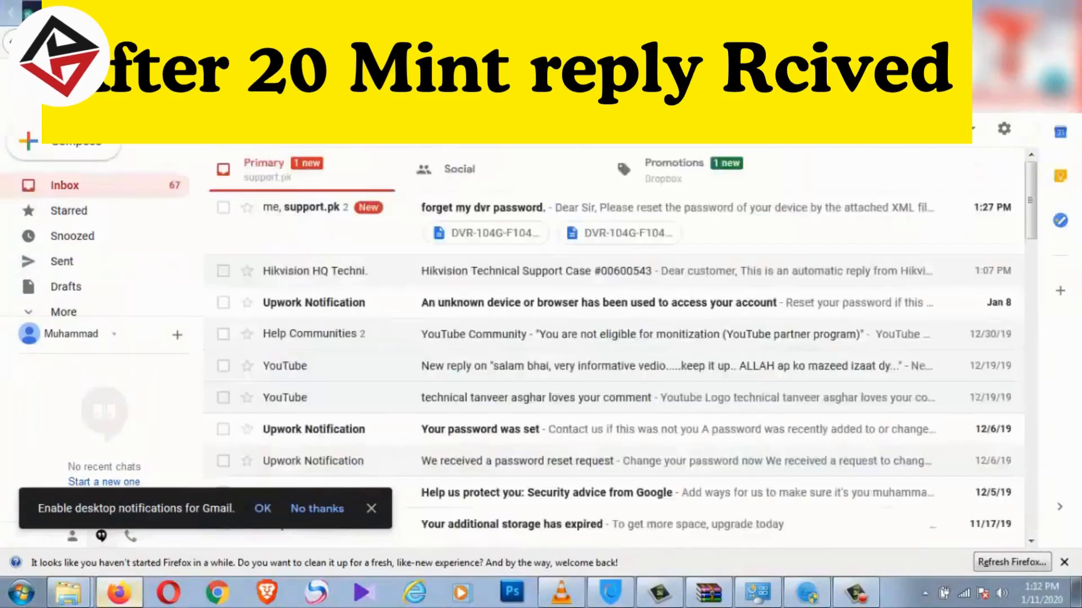
click(280, 222)
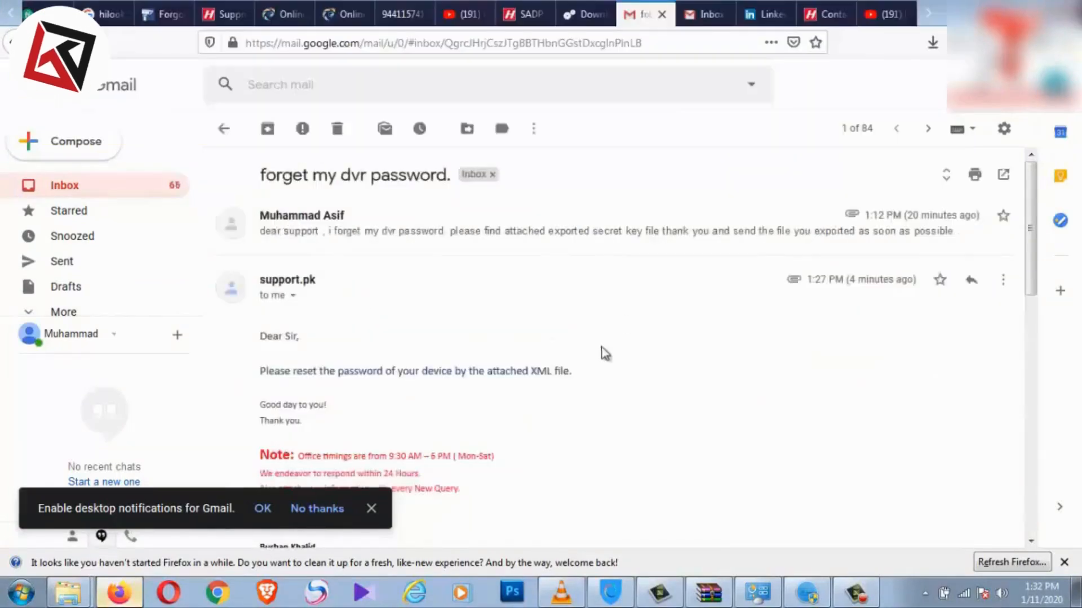
scroll(607, 353, down, 3)
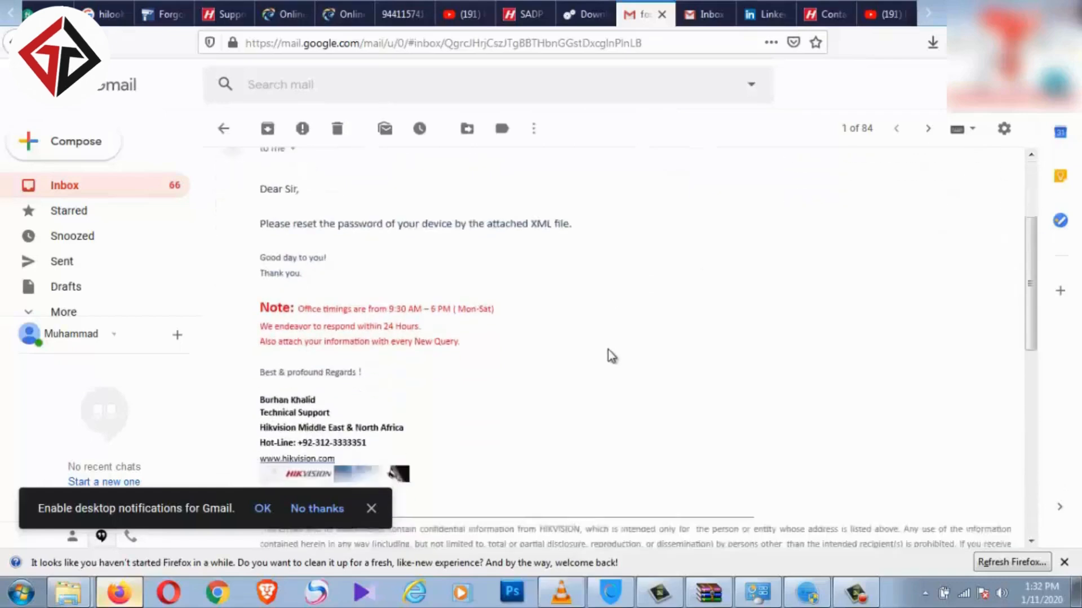
scroll(608, 349, up, 3)
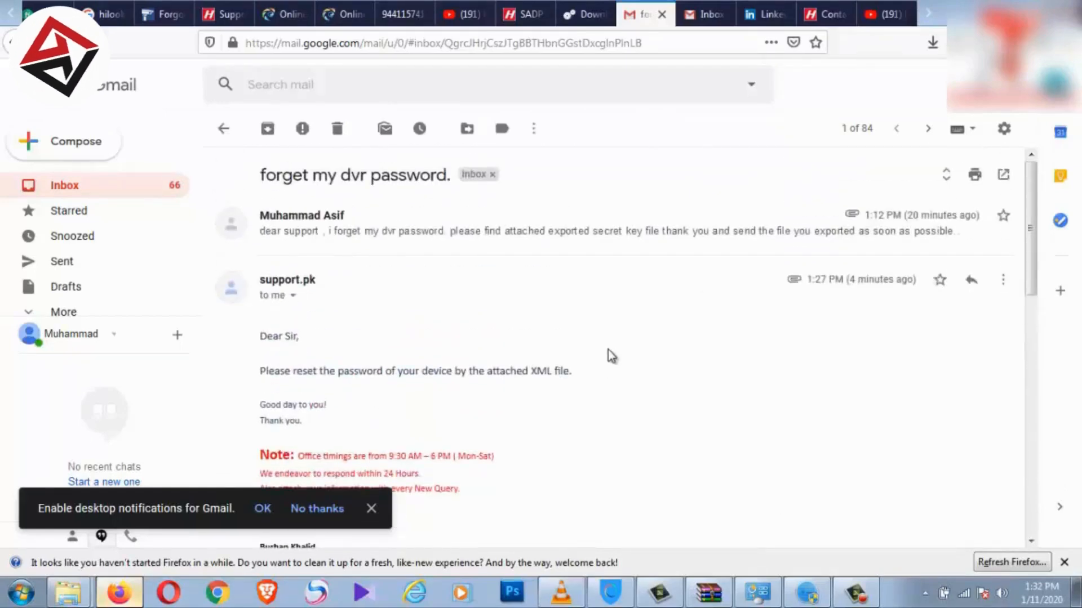
scroll(608, 350, down, 5)
scroll(431, 298, down, 5)
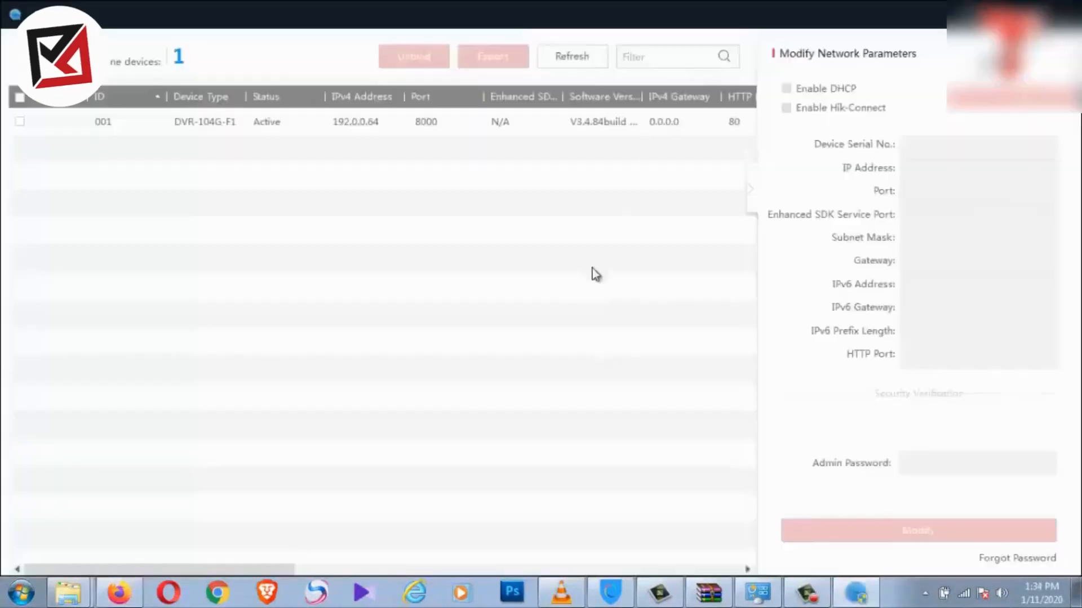
Step: Select the DVR-104G-F1 device, open its forgotten-password reset and choose to supply the key by importing a file
click(33, 128)
click(1016, 558)
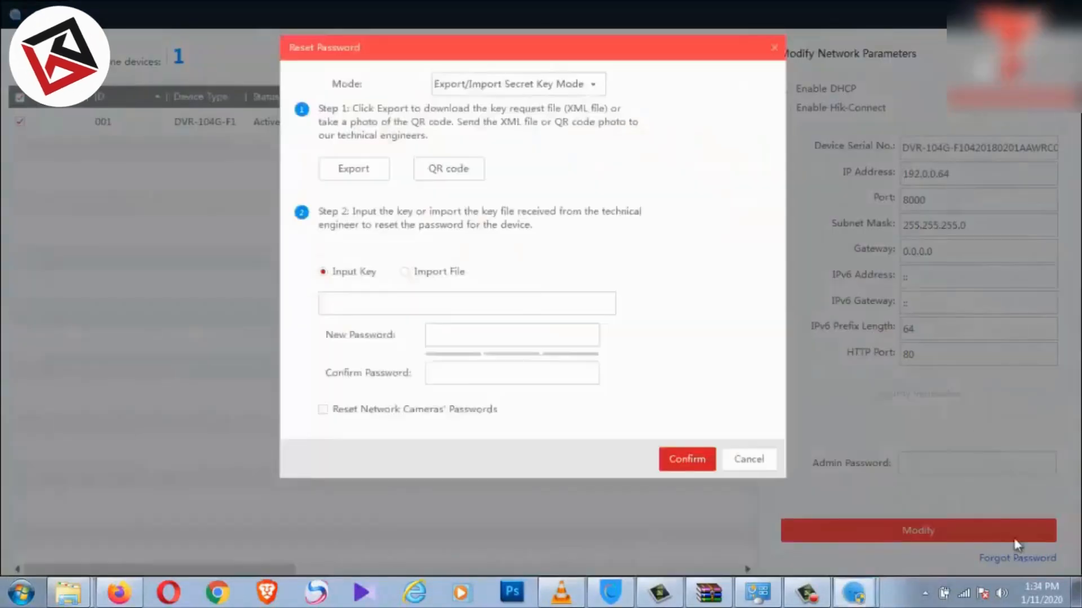
click(749, 459)
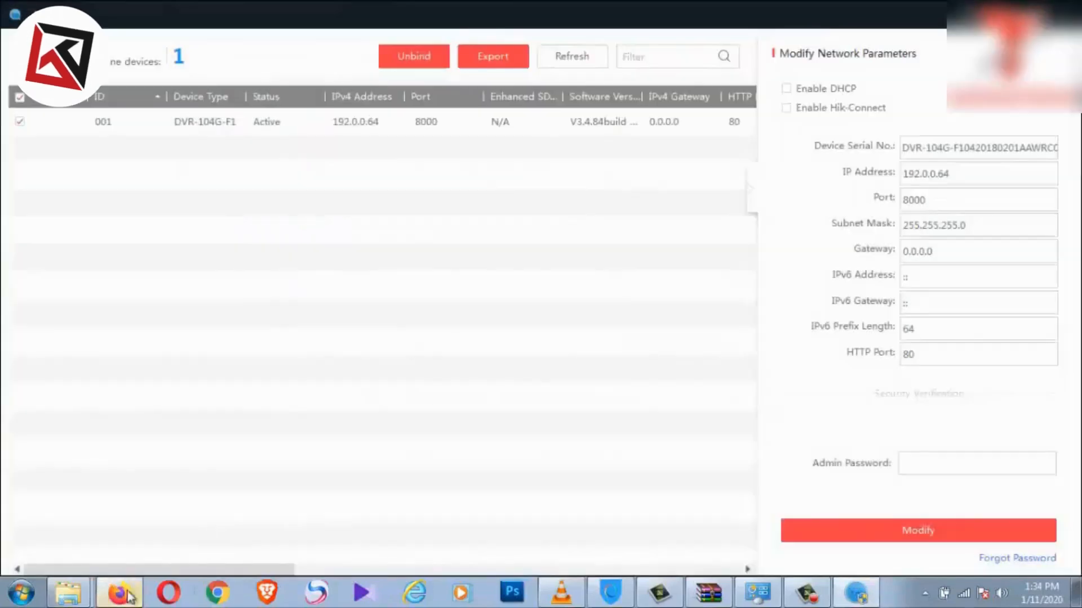
click(1012, 559)
click(438, 273)
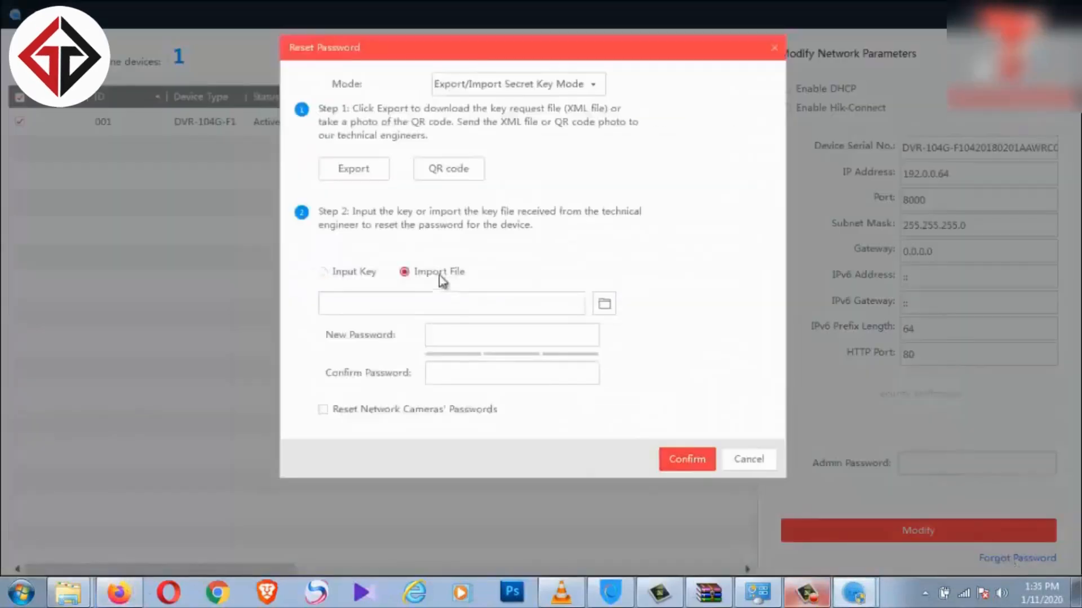
Step: Load the DVR-104G-F1 key file received from support from the Desktop into the password reset
click(603, 304)
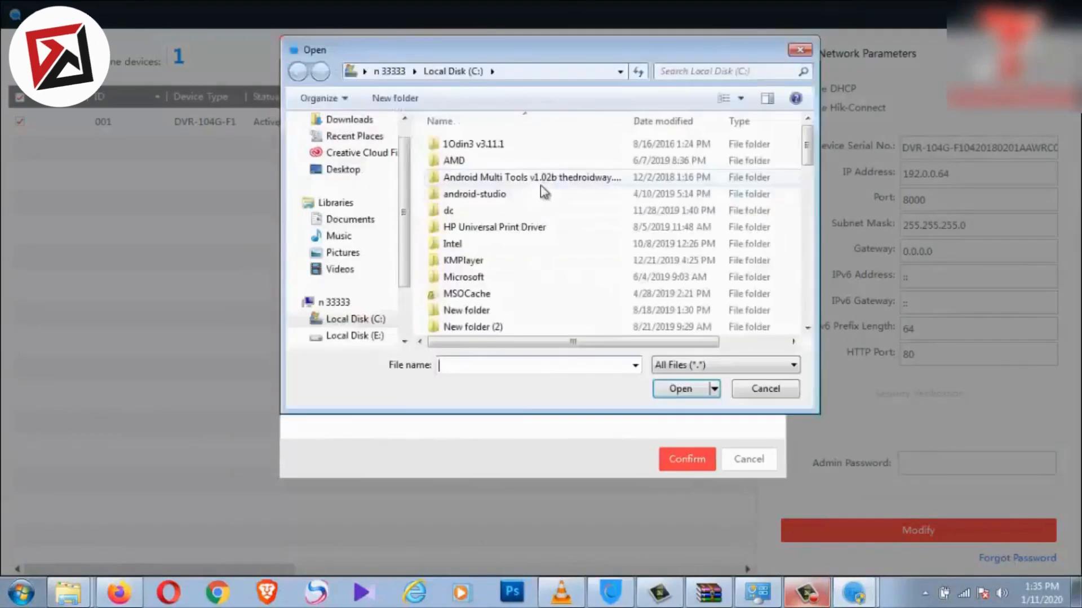
click(342, 169)
scroll(620, 254, down, 2)
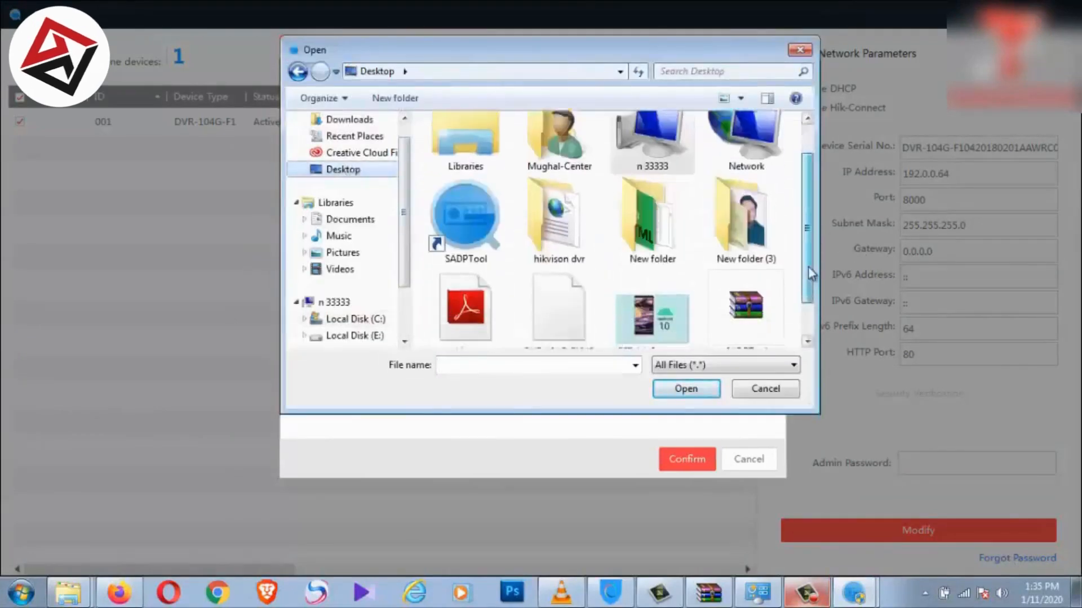
click(557, 276)
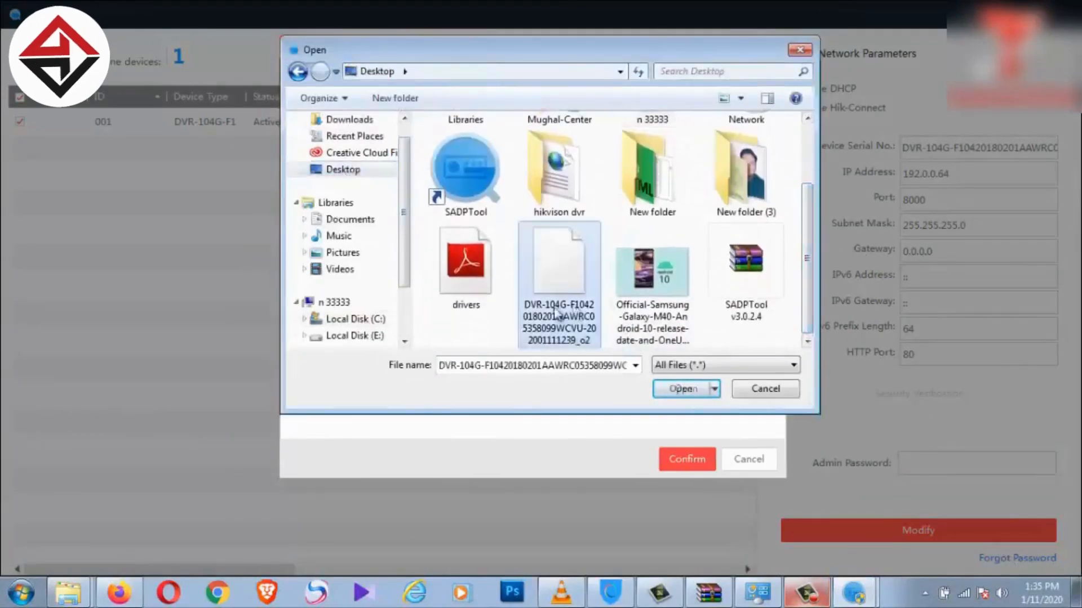
click(686, 389)
Step: Enter the new device password, repeat it in the confirmation field and submit the password reset
click(512, 340)
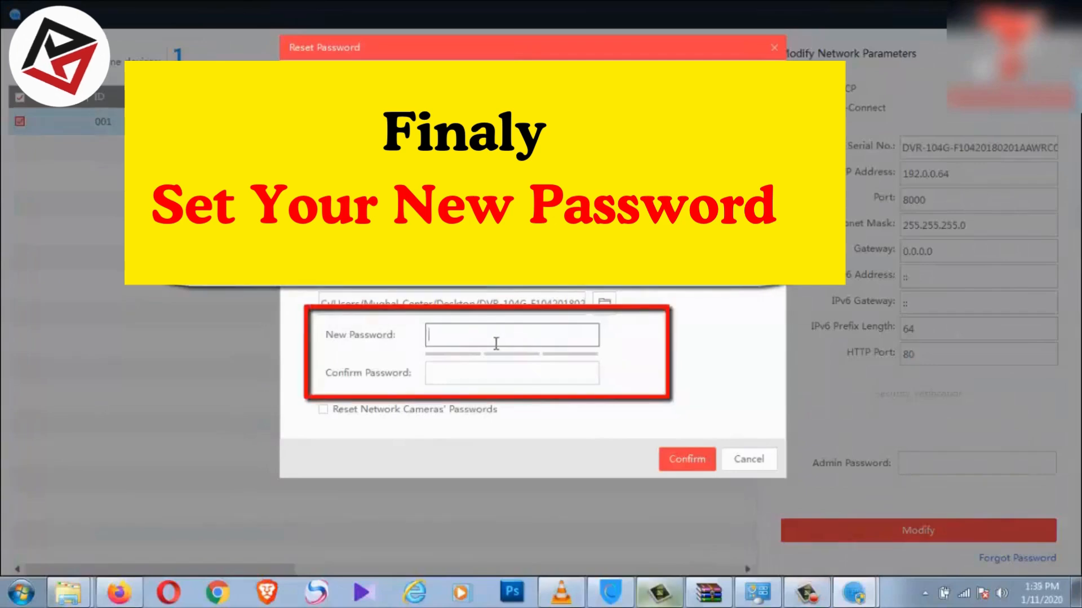
text(•••••••••)
key(Tab)
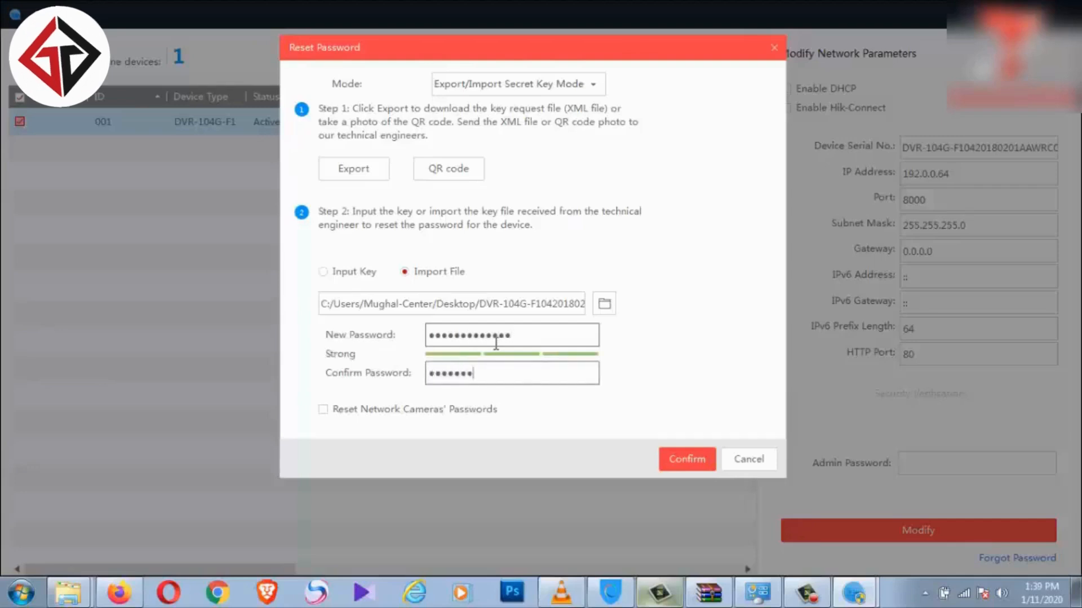
click(678, 462)
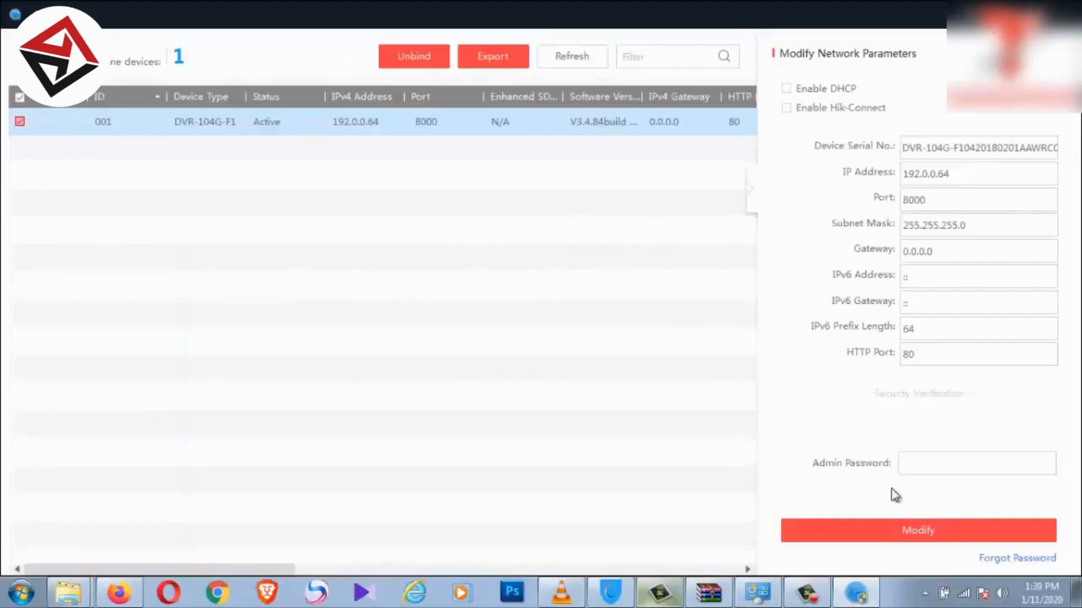
Step: Enter the new admin password under Security Verification and submit the DVR's network parameters
click(946, 465)
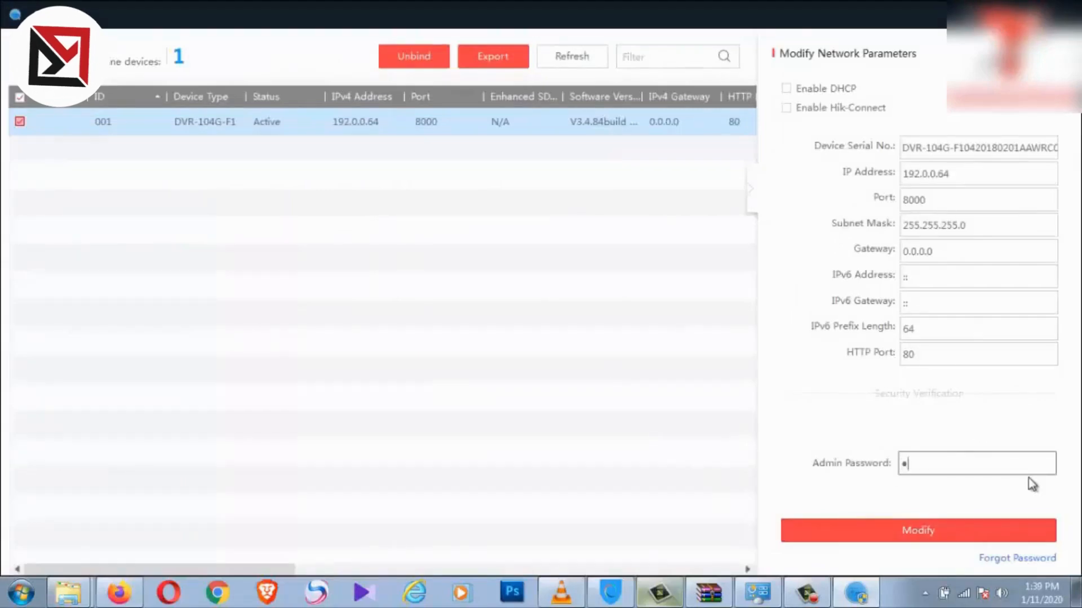
text(•••••••••••••)
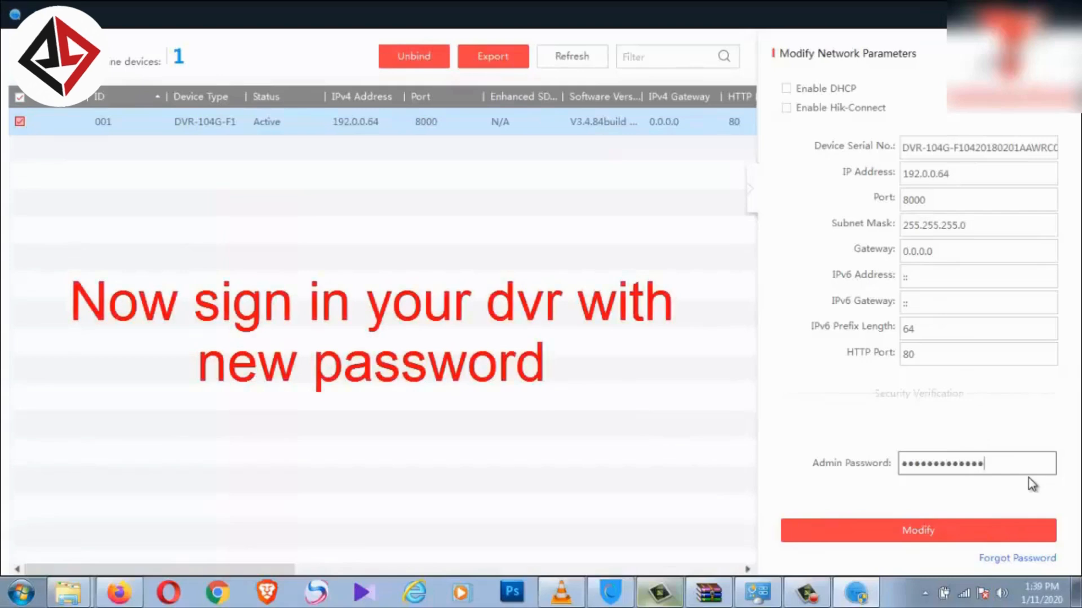
click(982, 526)
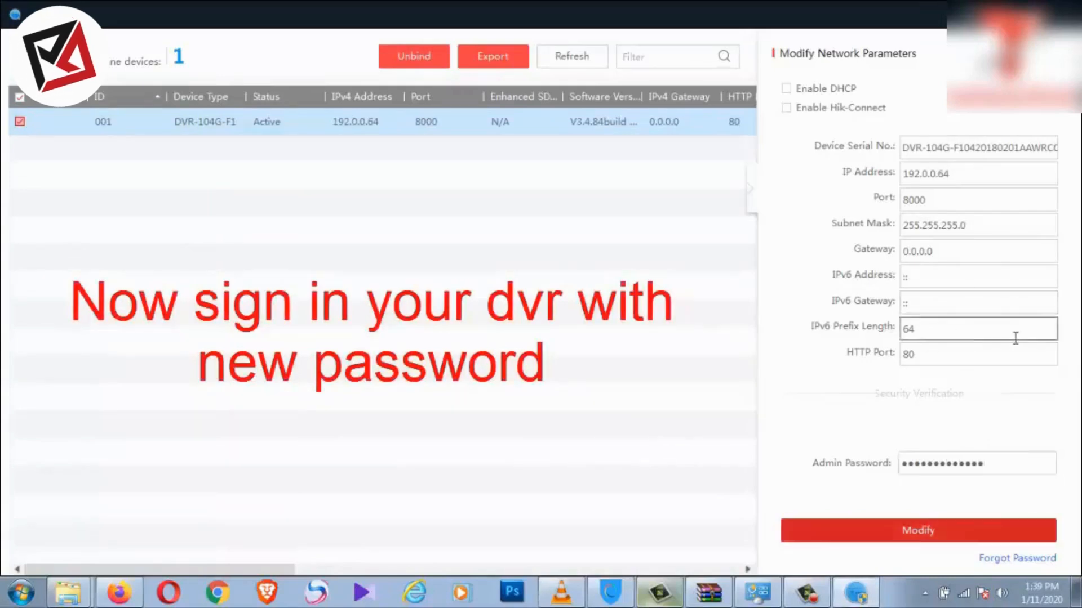